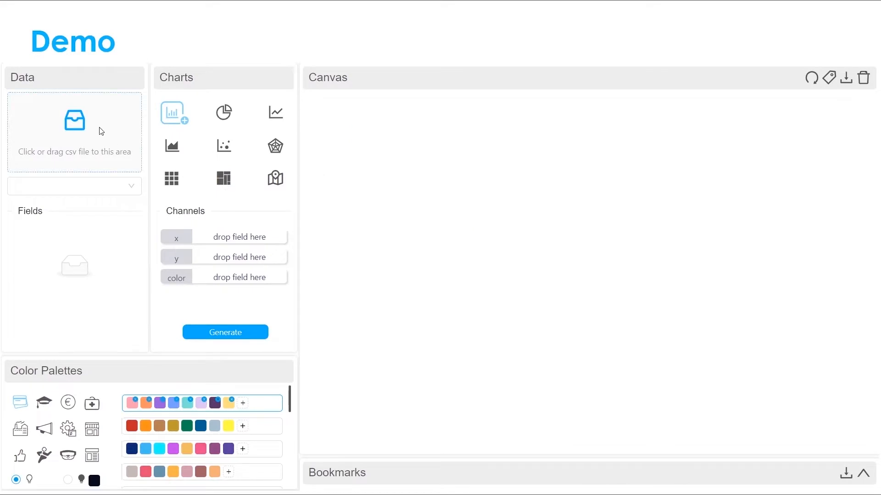
Step: Load the sales and ratings CSV files into the data area, including Sales Data of Retail Issues.csv
left_click(101, 132)
left_click_drag(293, 197, 110, 151)
left_click_drag(274, 172, 94, 140)
left_click_drag(268, 188, 97, 138)
left_click(476, 404)
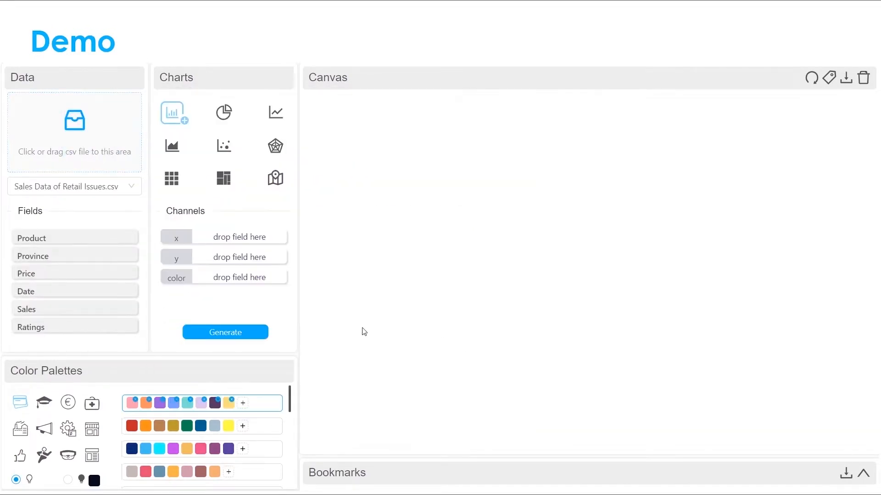
Step: Switch the color palettes to the Retail category and look through the available palettes
left_click(69, 404)
left_click(92, 429)
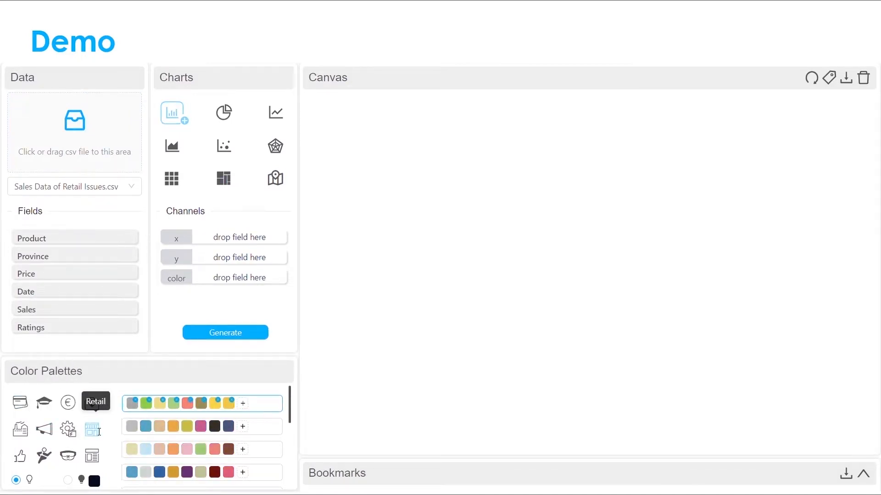
scroll(268, 415, "down", 2)
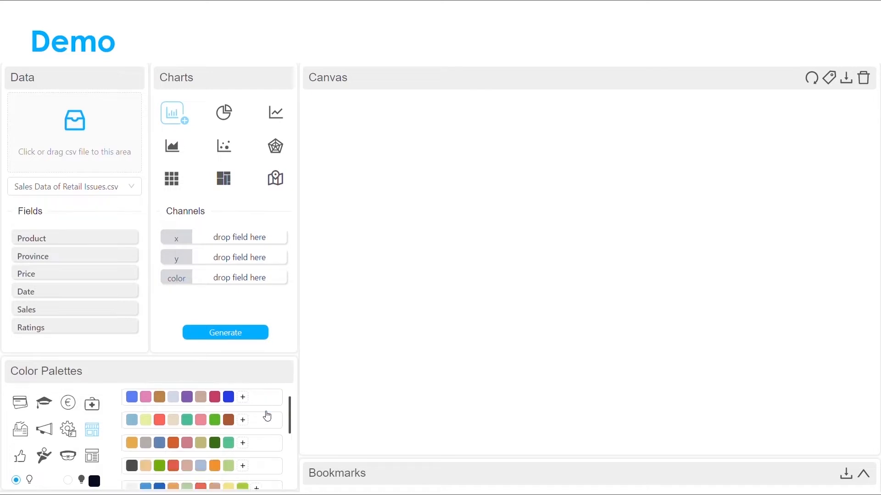
scroll(267, 415, "down", 3)
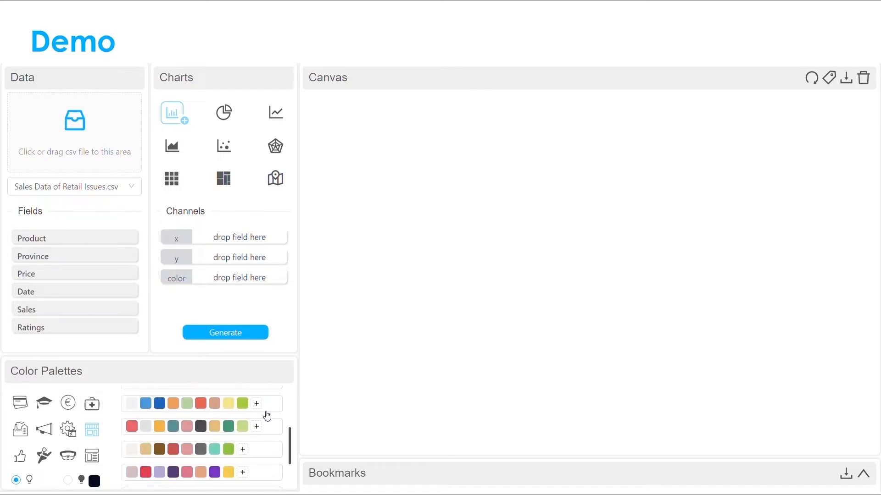
scroll(268, 416, "down", 3)
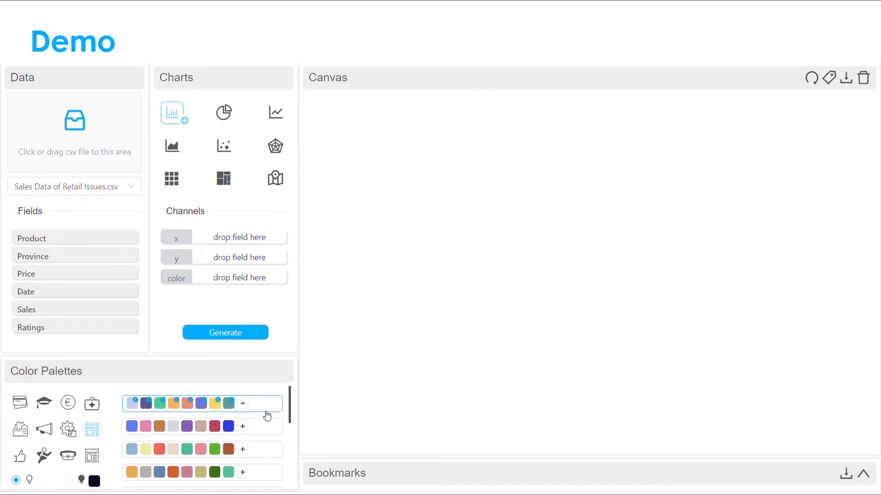
Step: Set the canvas to the dark background and choose the third Retail palette, starting with light blue, pink and green
left_click(68, 480)
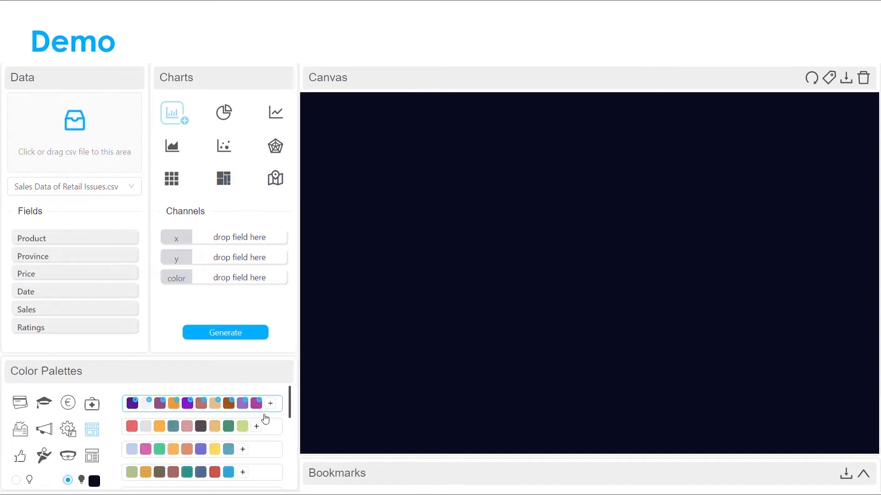
scroll(266, 419, "down", 5)
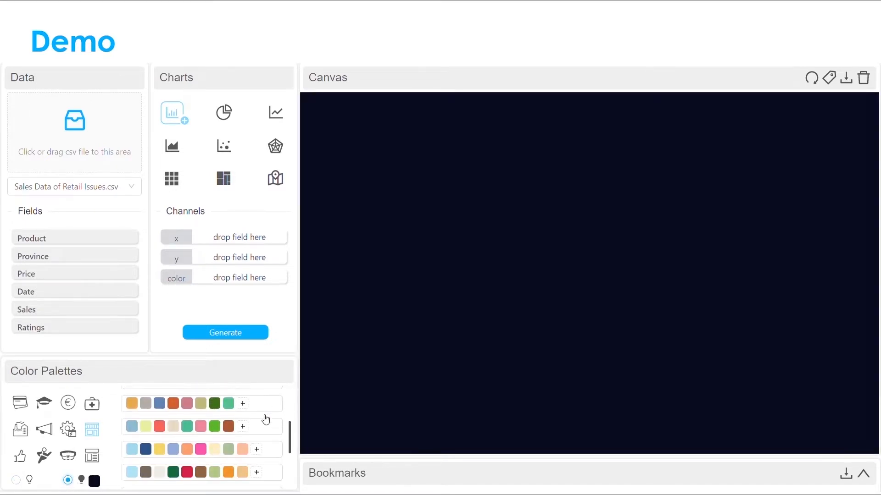
scroll(265, 419, "up", 2)
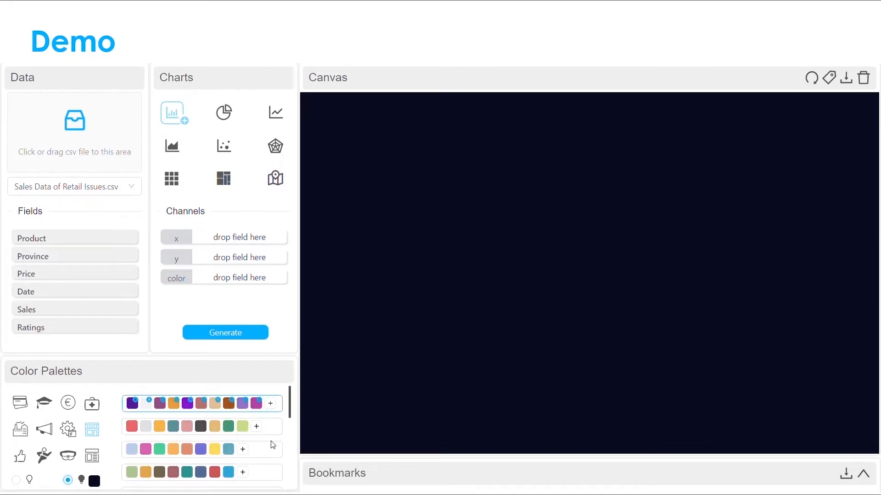
left_click(275, 452)
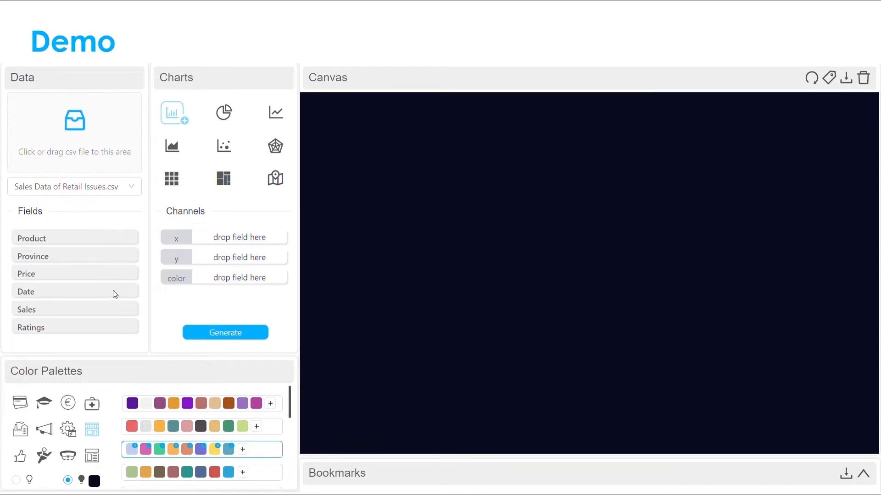
Step: Generate a bar chart from Sales Data of Retail Issues.csv with Date as x, Sales as y and Product as color
left_click_drag(115, 294, 165, 243)
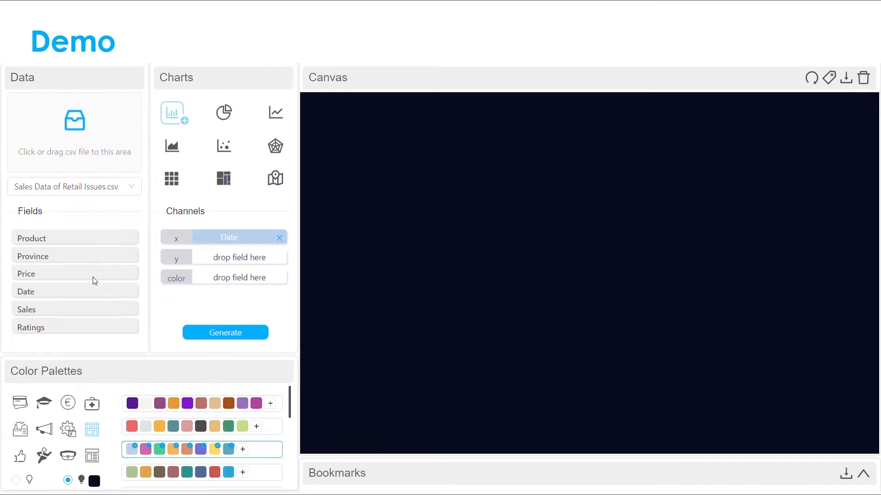
left_click_drag(90, 307, 169, 257)
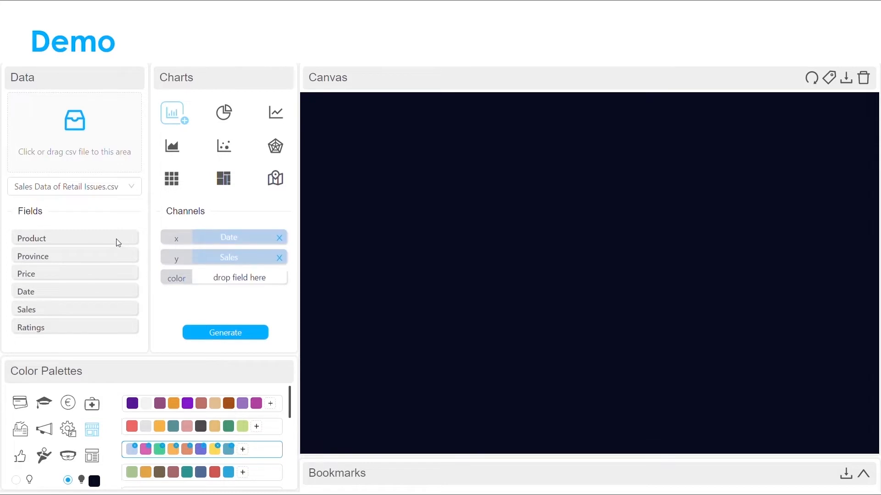
left_click_drag(118, 242, 198, 278)
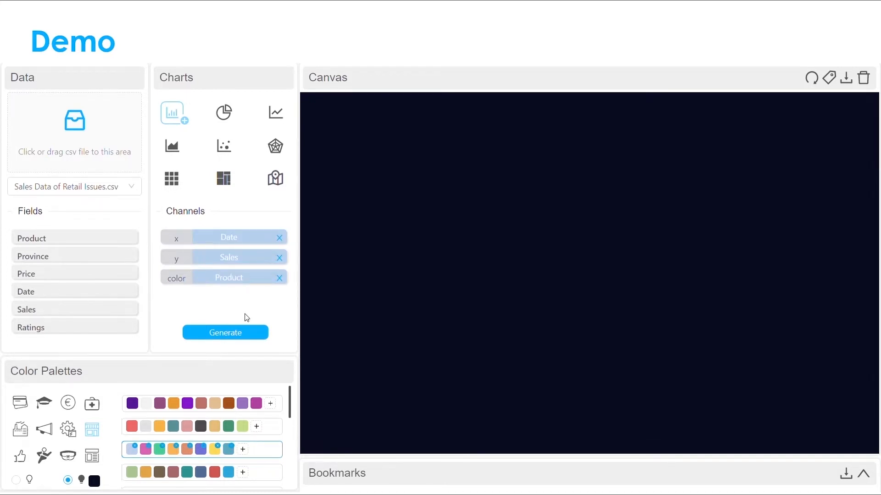
left_click(240, 334)
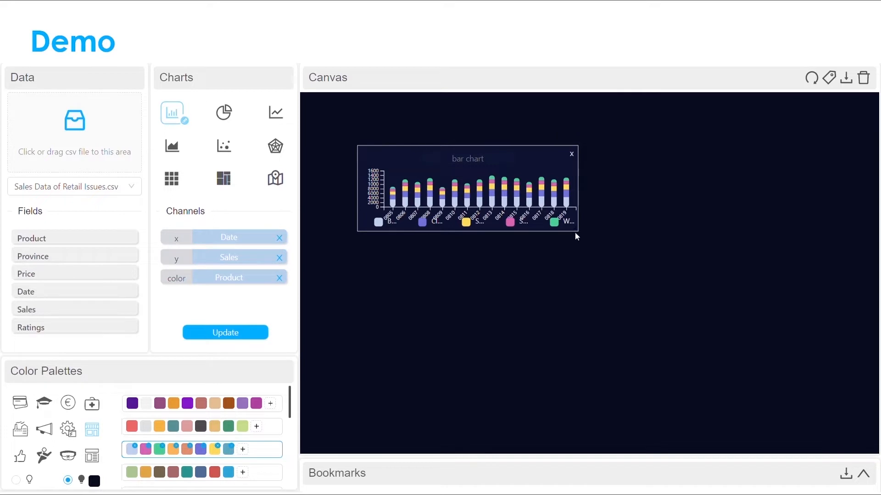
Step: Narrow the bar chart on the canvas to about three quarters of its width
left_click_drag(577, 231, 525, 228)
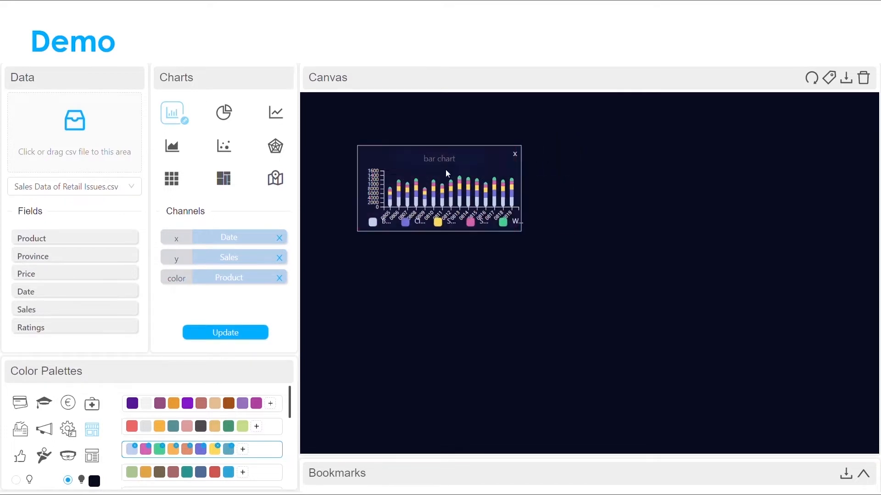
mouse_move(445, 169)
left_mouse_down()
mouse_move(546, 172)
mouse_move(453, 164)
mouse_move(507, 176)
mouse_move(442, 172)
left_mouse_up()
left_click_drag(521, 231, 531, 230)
Step: Generate a map from Ratings.csv with Province as area and Sales as color, and enlarge it beneath the bar chart
left_click(275, 178)
left_click(115, 186)
left_click(61, 252)
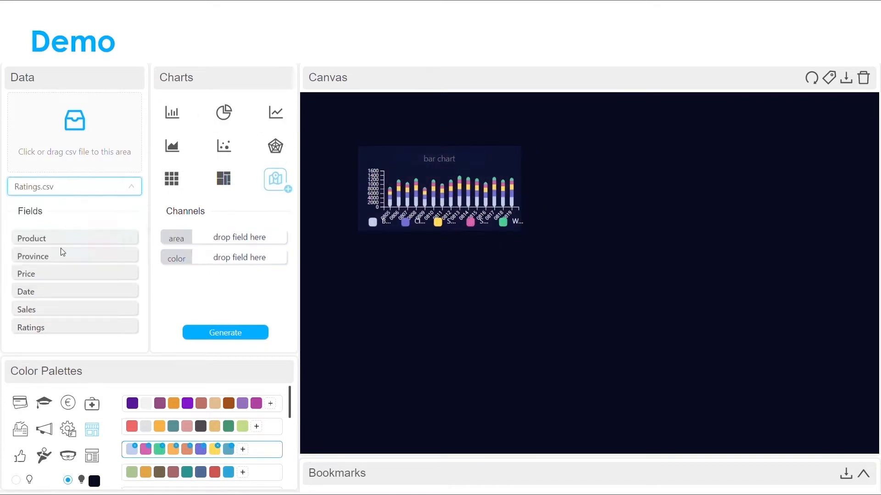
left_click_drag(45, 256, 239, 238)
left_click_drag(46, 310, 240, 257)
left_click(230, 330)
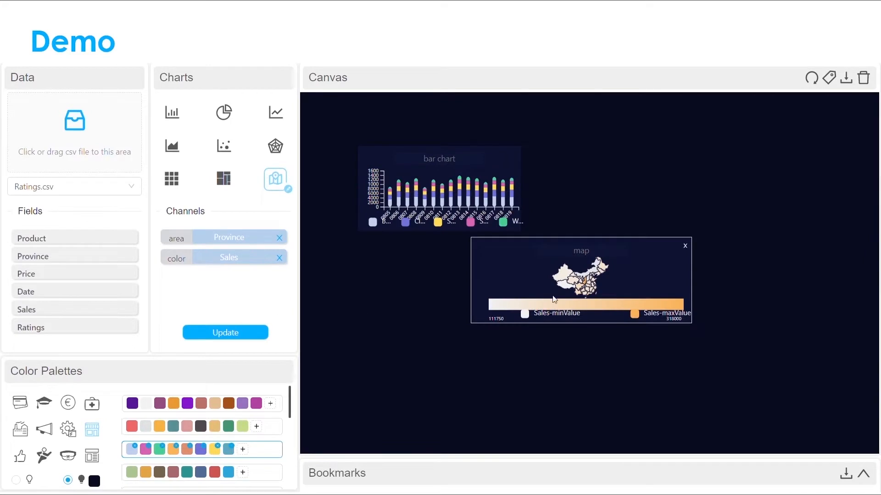
left_click_drag(639, 276, 536, 274)
left_click_drag(578, 323, 804, 416)
Step: Generate a pie chart from Sales Data-1-3.csv with Sales as size and Product as color, and fit it beside the bar chart
left_click(226, 114)
left_click(74, 186)
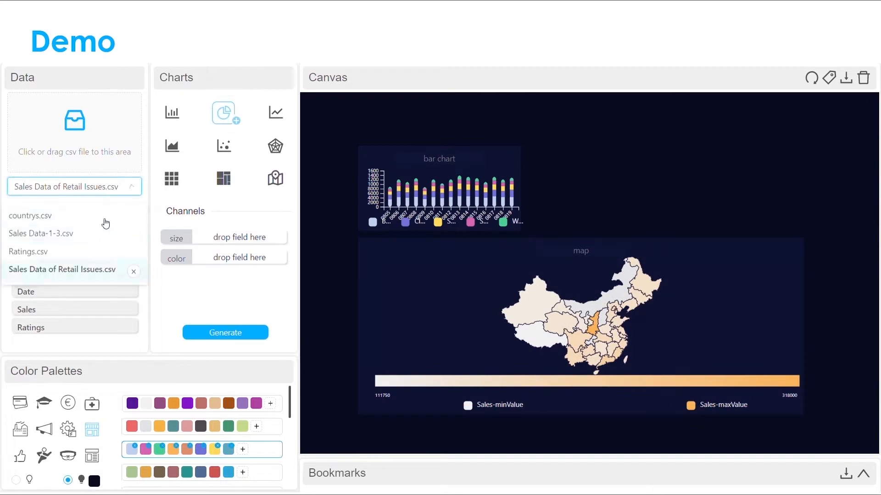
left_click(46, 205)
left_click_drag(75, 310, 239, 237)
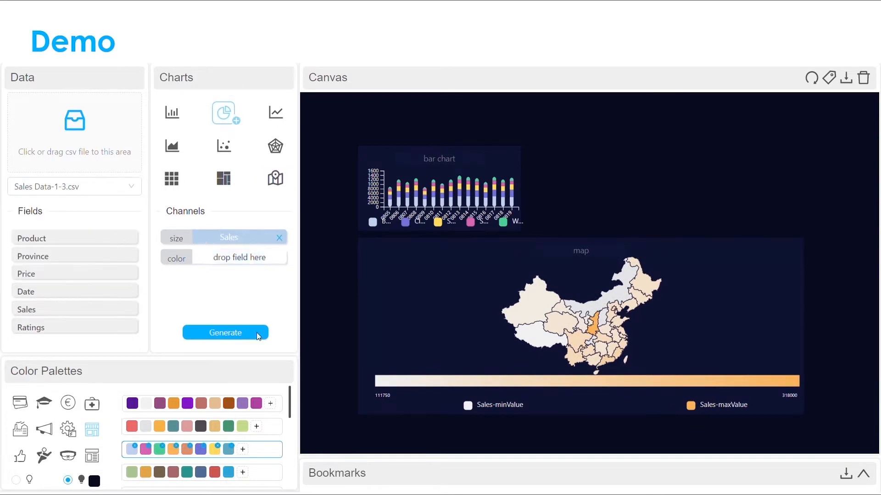
left_click_drag(74, 238, 239, 258)
left_click(188, 331)
left_click_drag(780, 441, 743, 232)
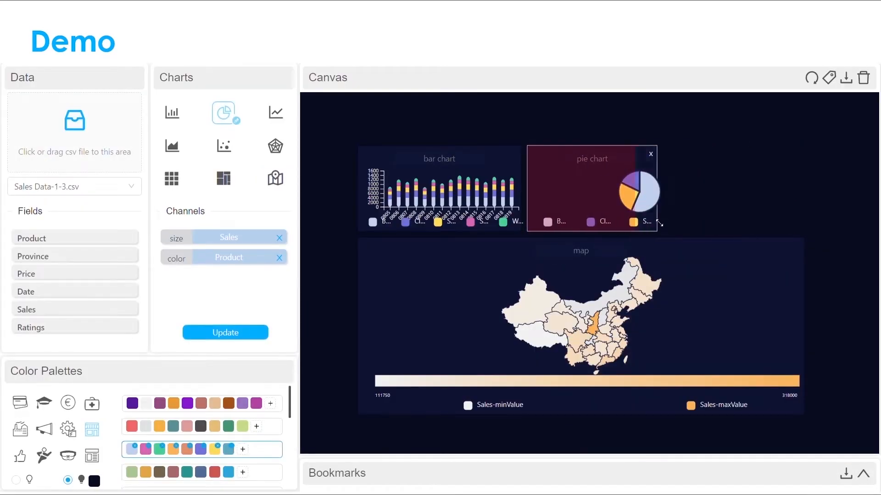
Step: Generate a heat map from Ratings.csv with Date as x, Product as y and Ratings as color
left_click(173, 186)
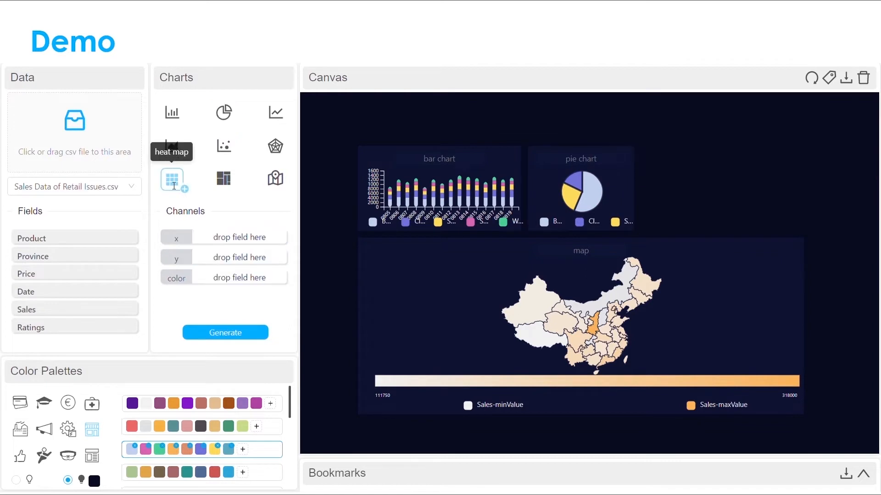
left_click(112, 193)
left_click(73, 254)
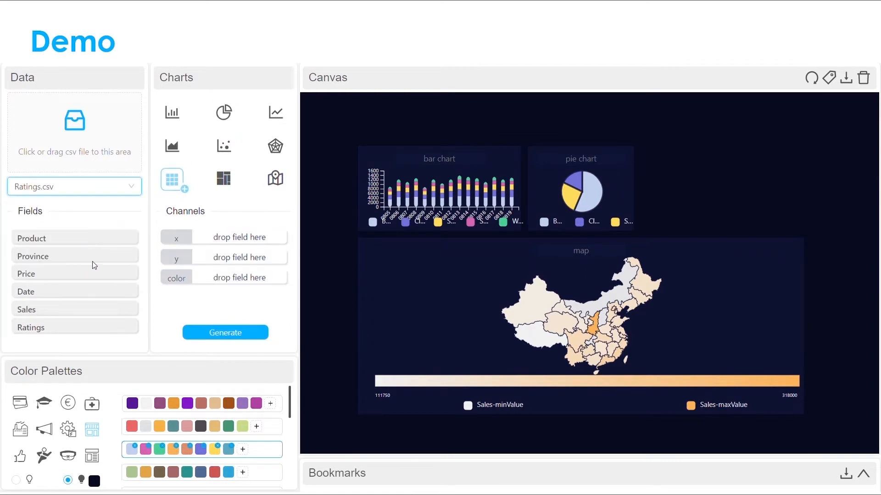
left_click_drag(94, 291, 197, 260)
left_click_drag(108, 325, 228, 278)
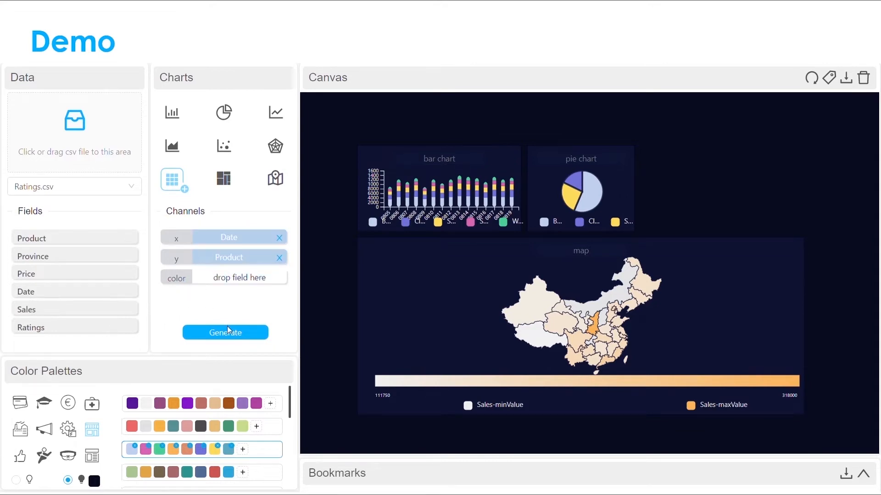
left_click(227, 329)
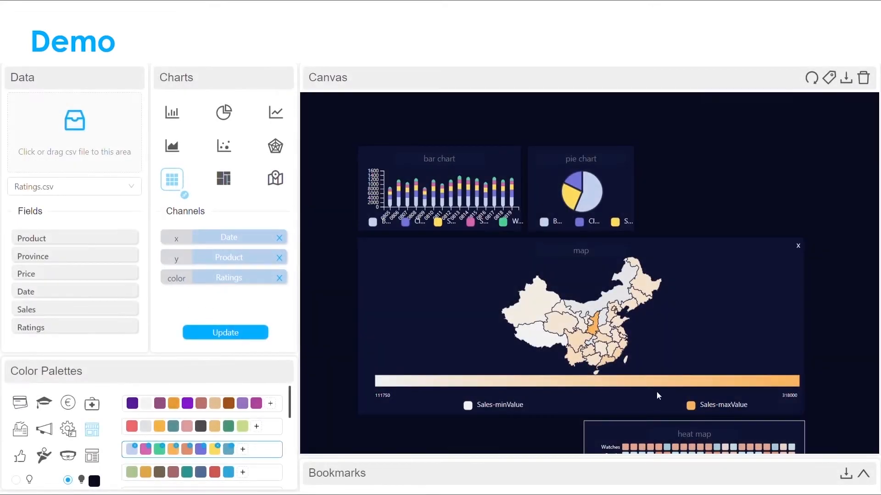
Step: Place the heat map beside the pie chart and narrow it so the top row matches the map's width
left_click_drag(646, 415, 703, 181)
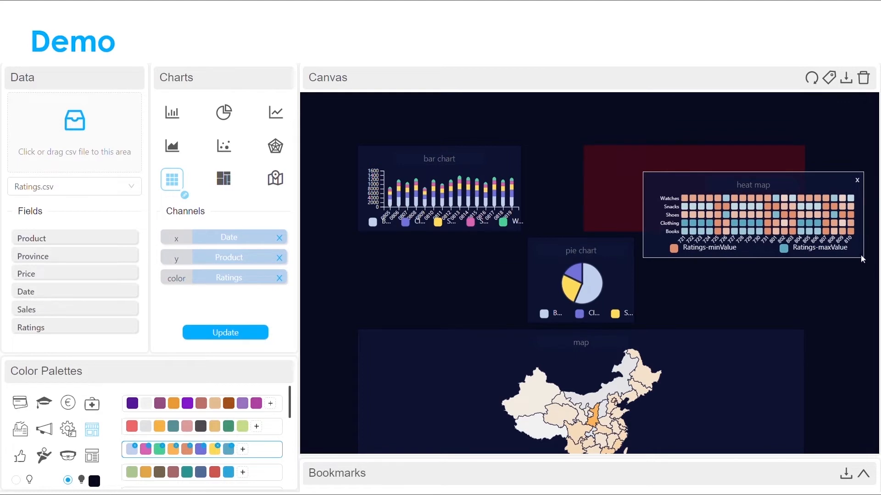
left_click_drag(862, 266, 862, 265)
left_click_drag(613, 159, 674, 168)
Step: Title the bar chart "Weekly Sales" and the pie chart "Top 3 Sales"
left_click(440, 159)
type("Wee")
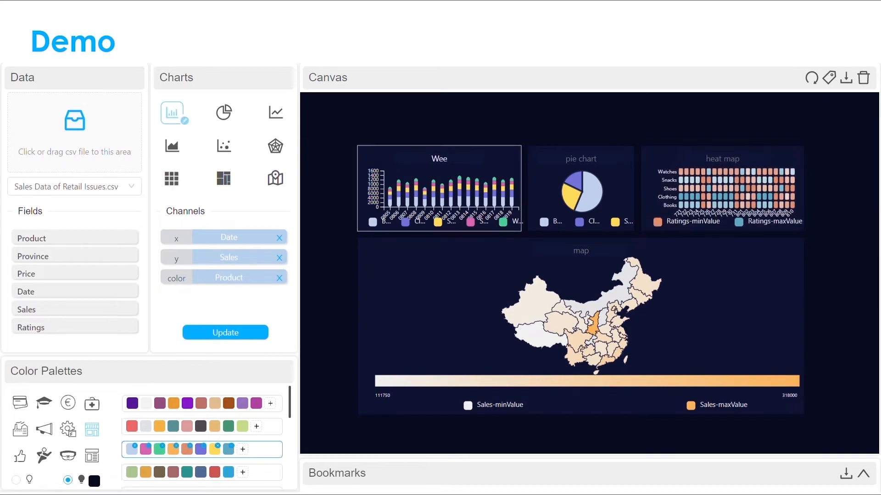
type("kly Sales")
left_click(580, 159)
type("Top 3 Sales")
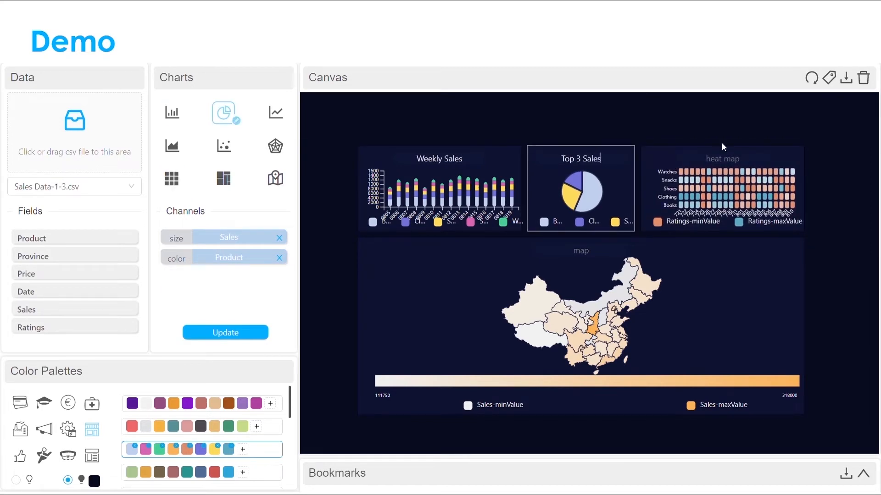
Step: Title the heat map "User Ratings" and the map "Sales by Province"
left_click(722, 159)
type("User Ratings")
left_click(580, 251)
type("Sales by Province")
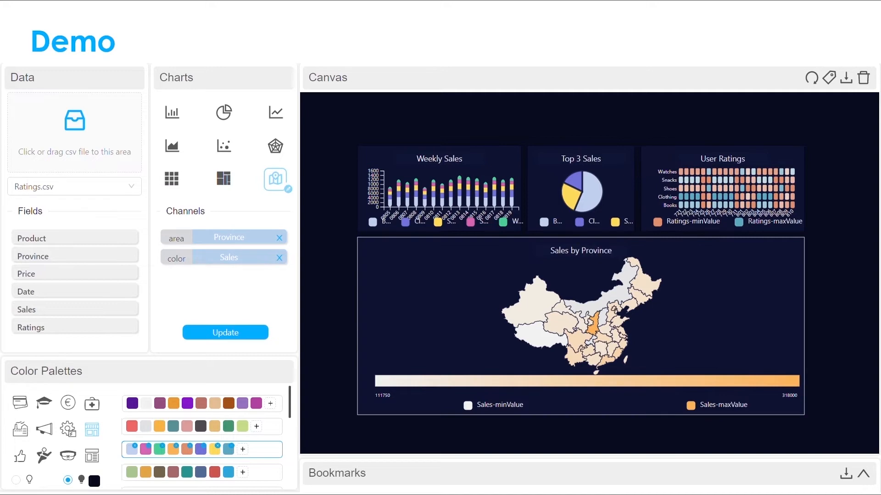
Step: Add the heading "Sales Report" above the charts on the canvas
left_click(589, 122)
type("Sales Report")
left_click(399, 138)
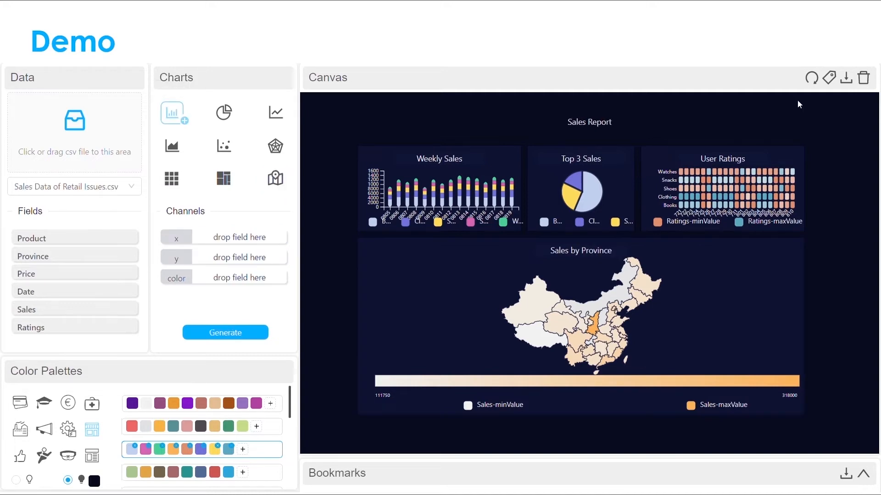
Step: Recolor the whole dashboard several times to compare alternative color assignments from the selected palette
left_click(813, 77)
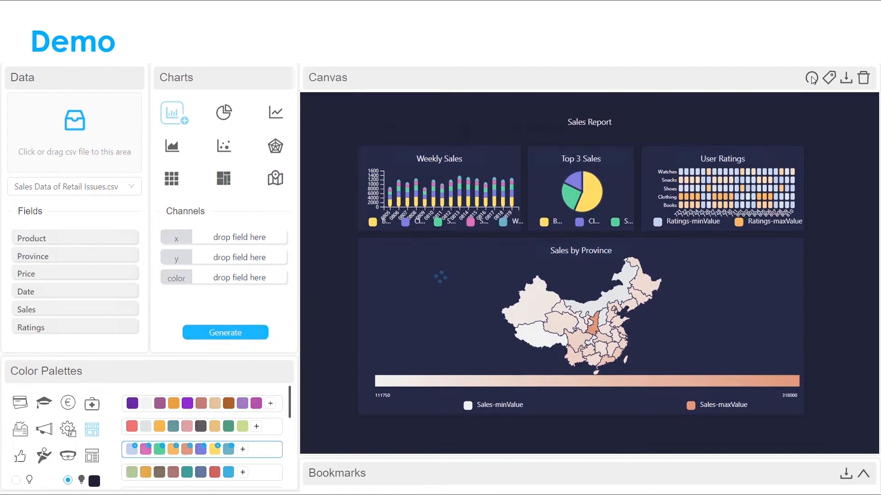
left_click(813, 79)
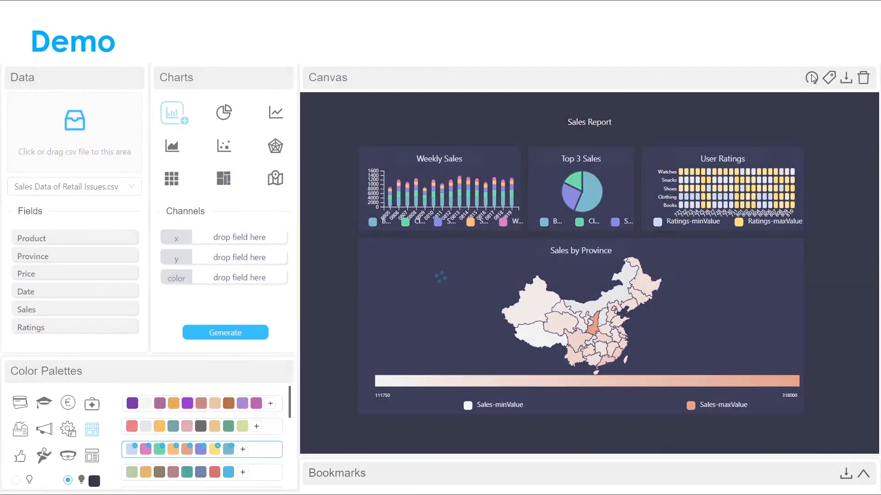
left_click(812, 79)
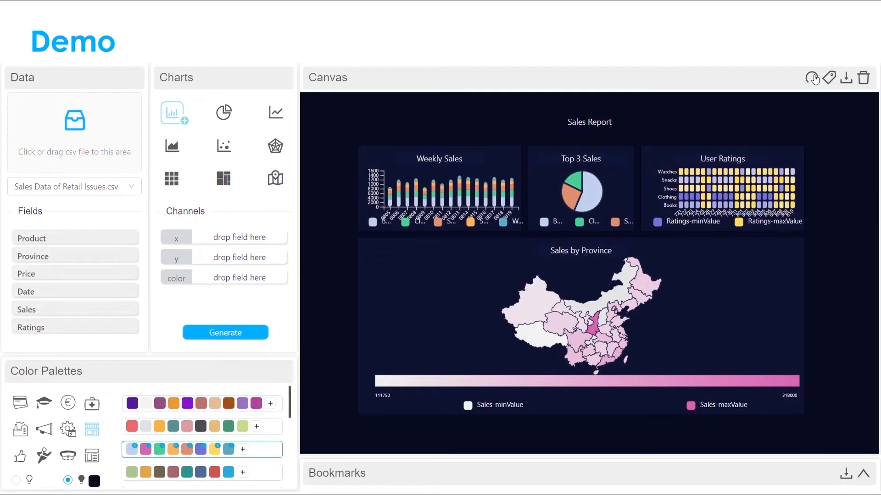
left_click(812, 79)
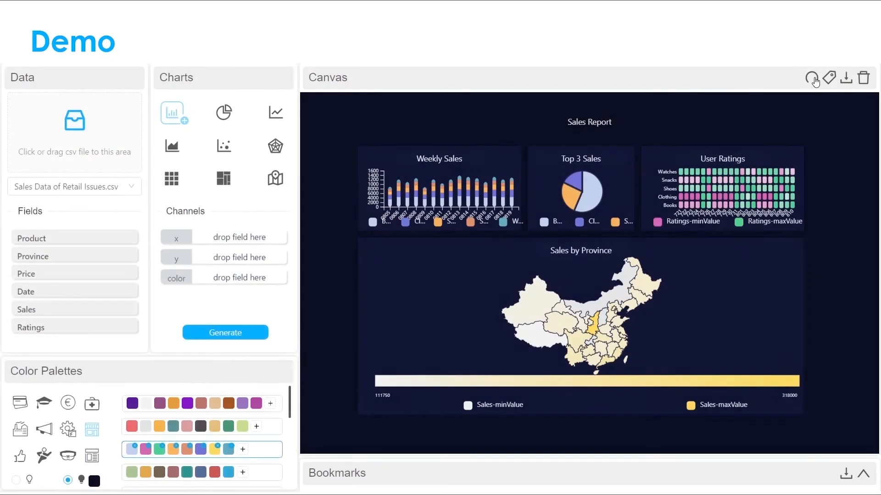
left_click(814, 80)
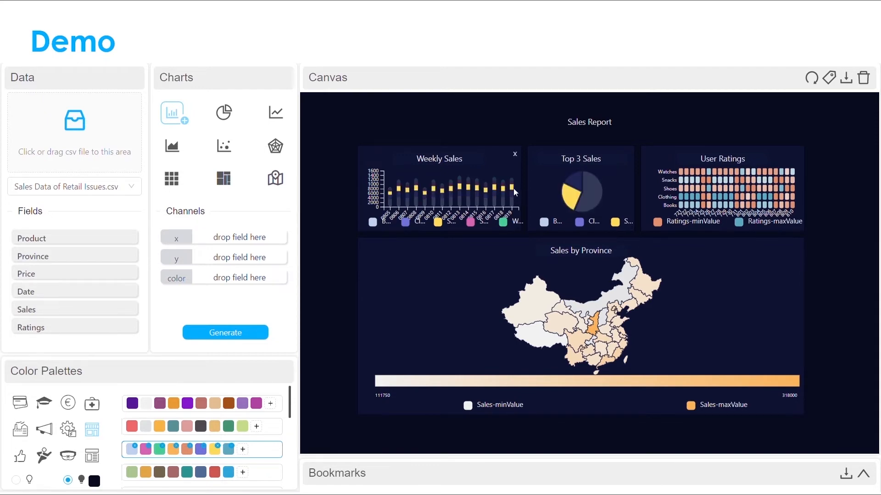
Step: Change the color of the largest slice in the Top 3 Sales pie chart to the suggested light green
left_click(590, 197)
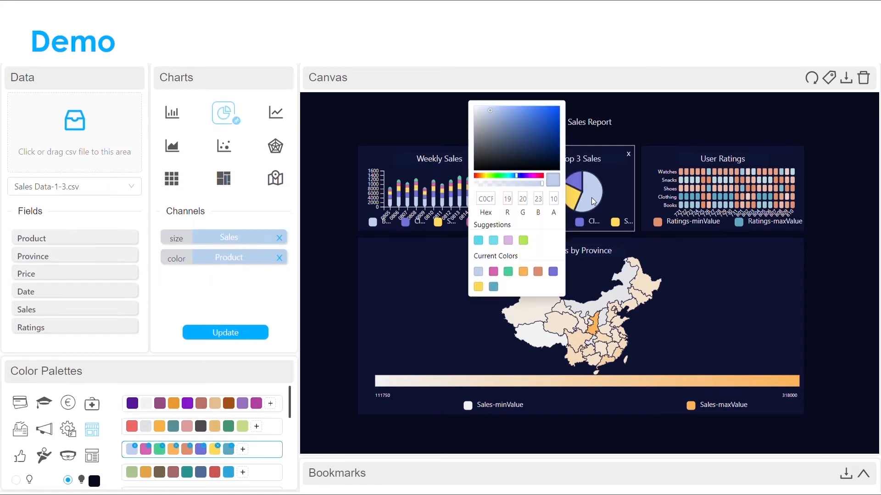
left_click(523, 241)
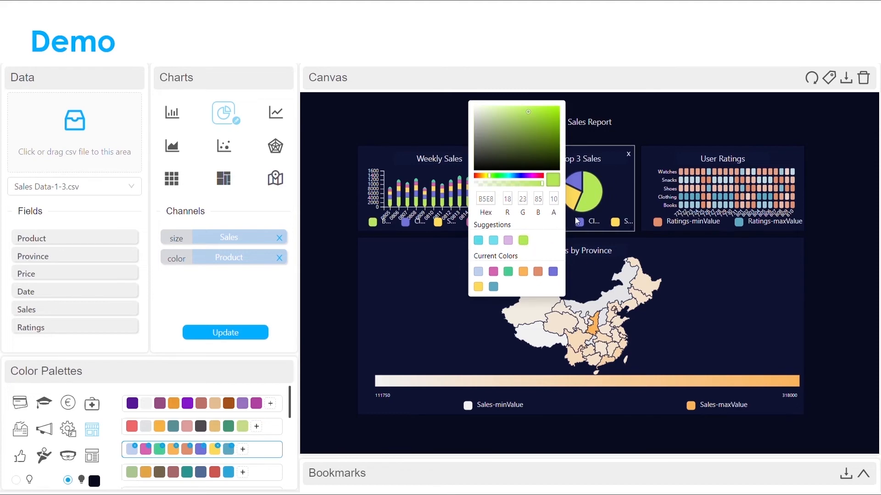
Step: Change the color of the largest slice in the Top 3 Sales pie chart to the suggested light aqua
left_click(614, 202)
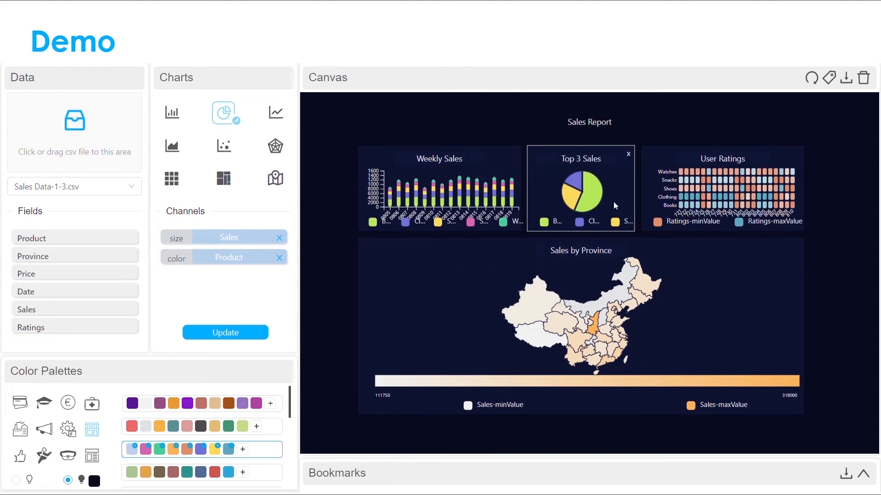
left_click(548, 225)
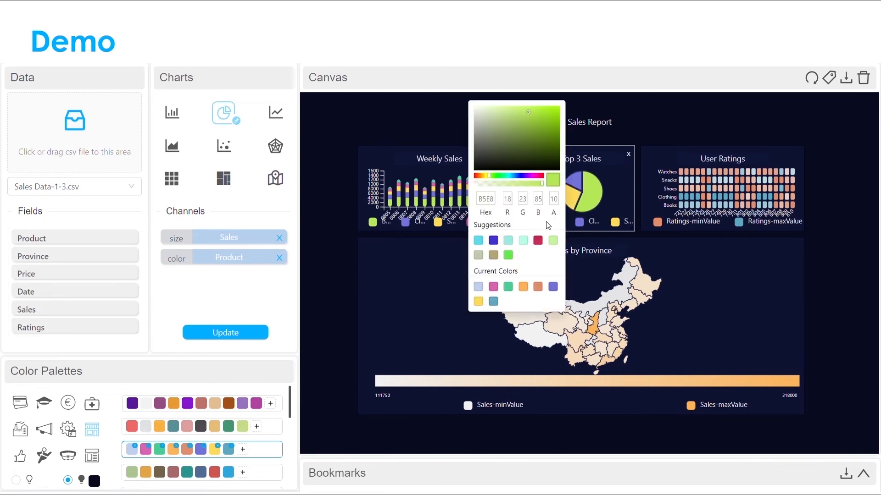
left_click(512, 241)
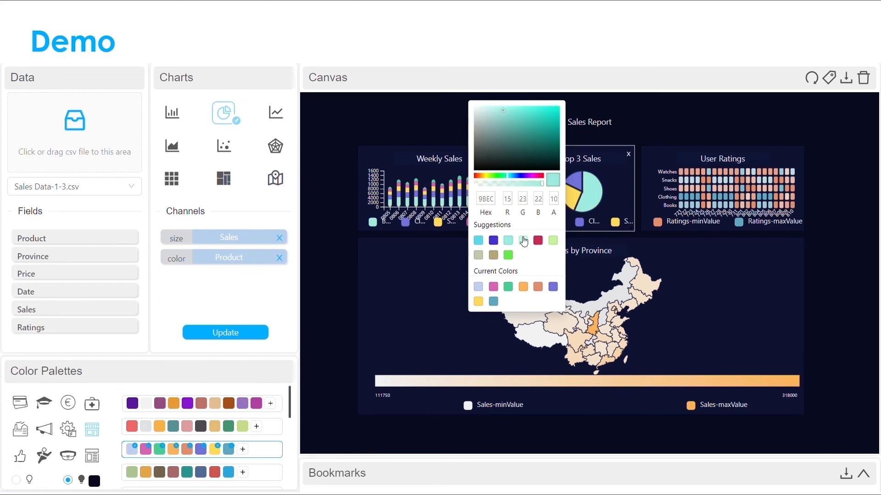
left_click(606, 211)
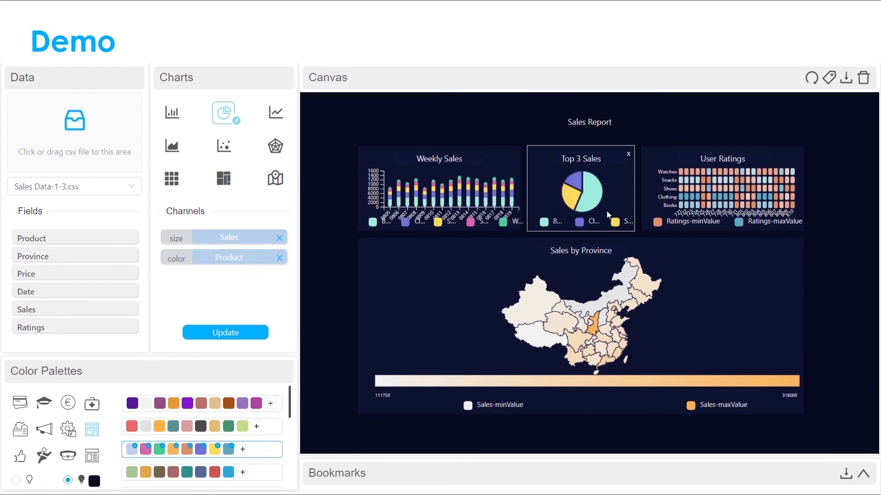
Step: Deselect the pie chart and change the first color of the selected palette to the medium blue #7194DA
left_click(177, 115)
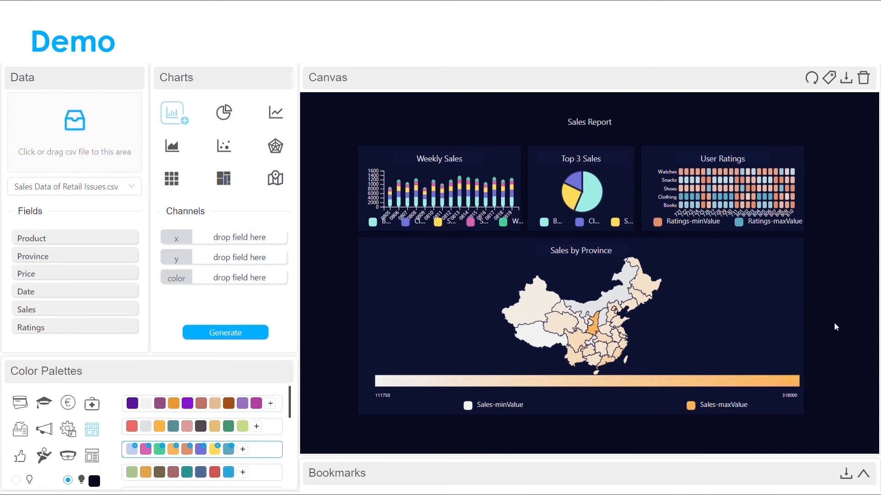
left_click(132, 450)
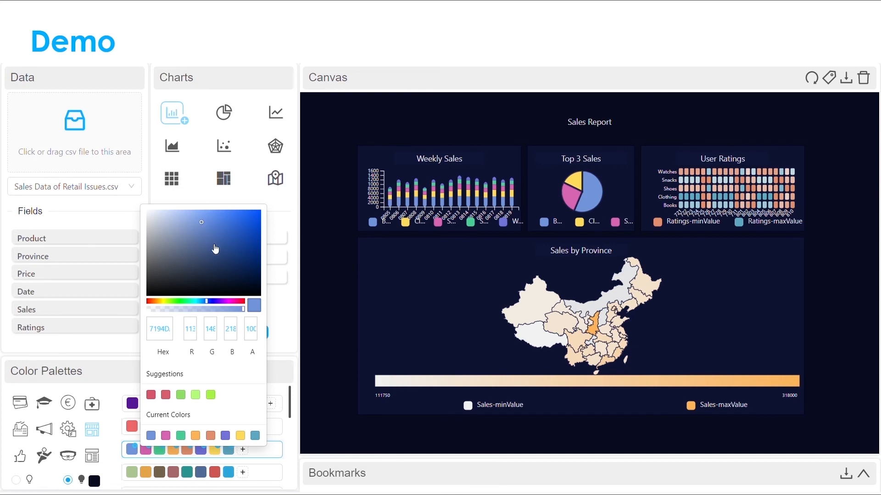
left_click(283, 370)
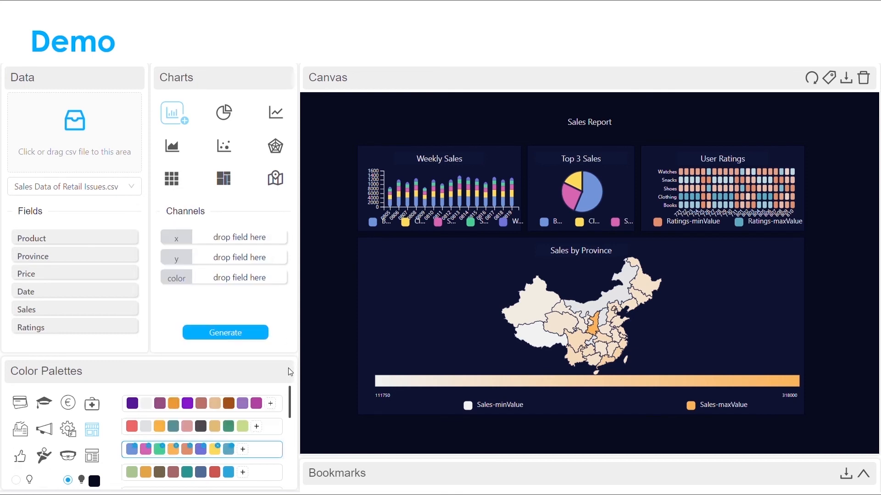
Step: Save the current dashboard design as a bookmark
left_click(863, 474)
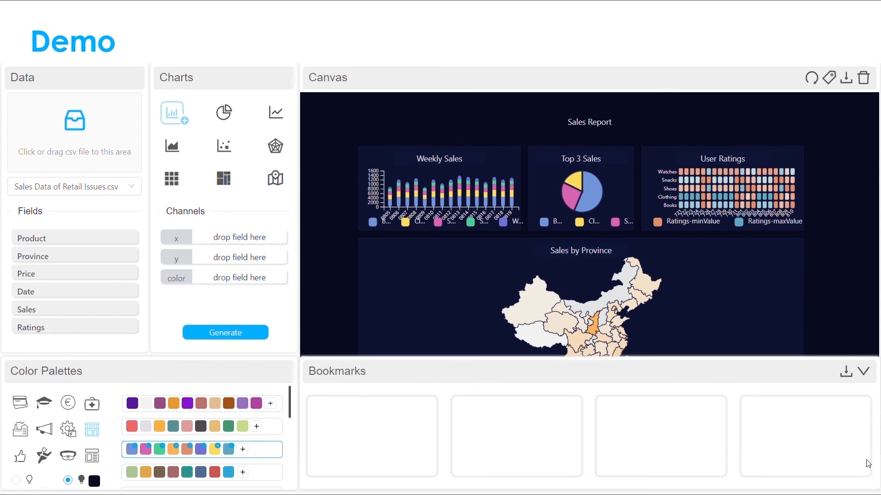
left_click(834, 79)
left_click(868, 371)
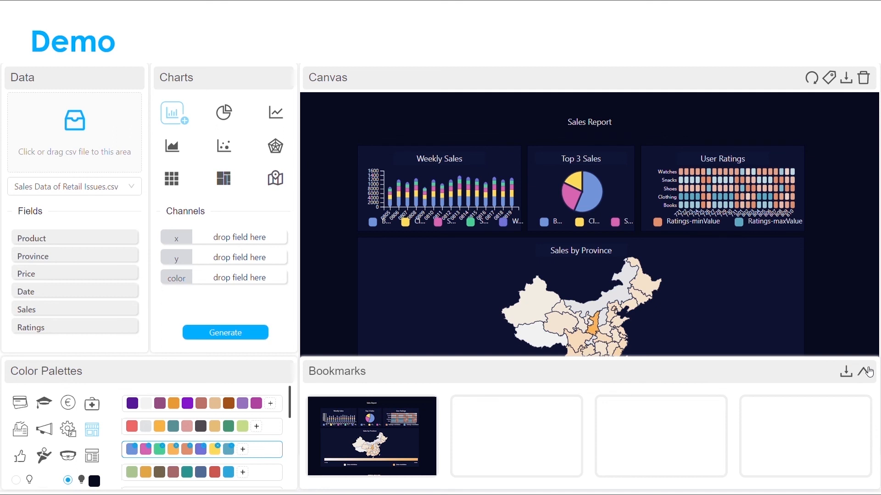
Step: Change the first color of the selected palette to the suggested light cyan #8BE5F7
left_click(132, 450)
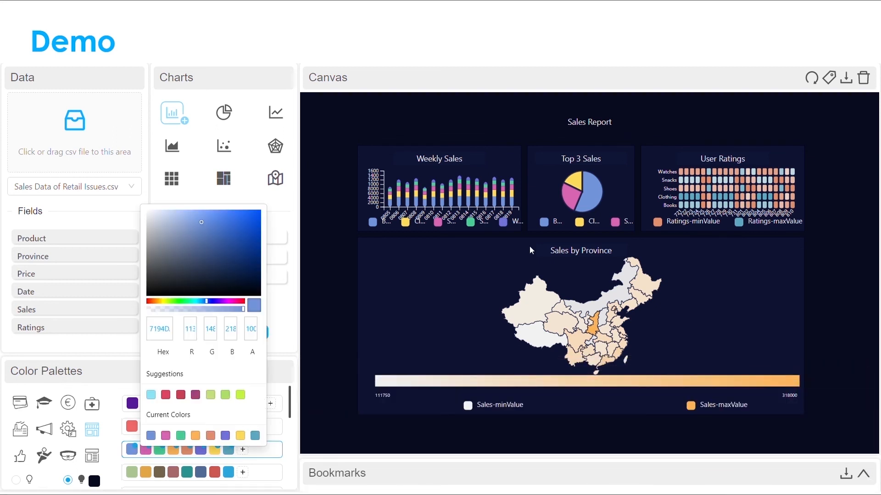
left_click(150, 392)
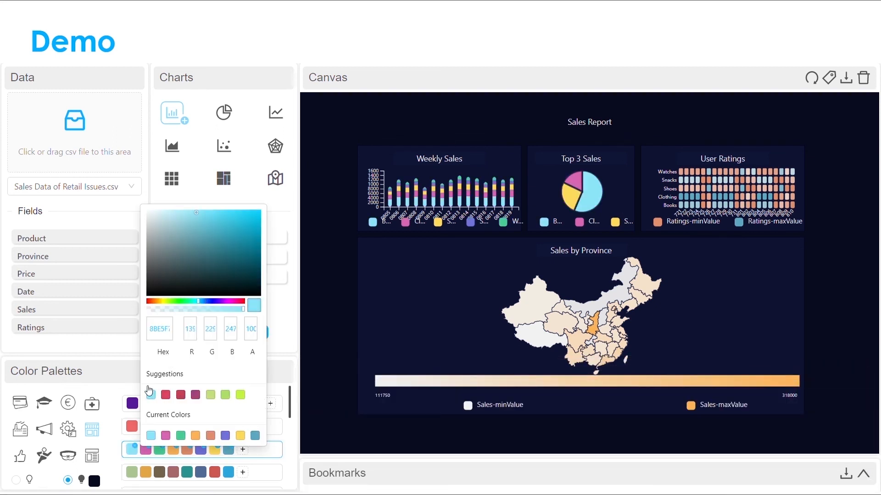
left_click(128, 382)
Step: Restore the bookmarked blue version of the dashboard onto the canvas
left_click(865, 474)
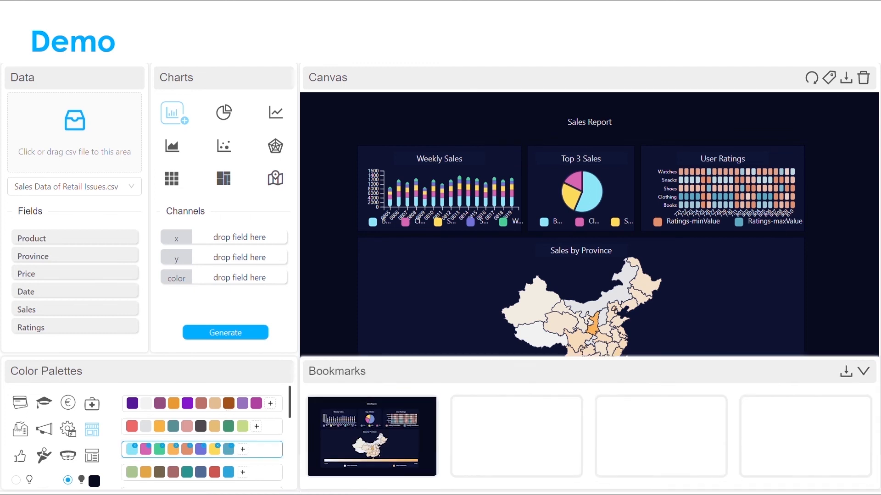
left_click(866, 374)
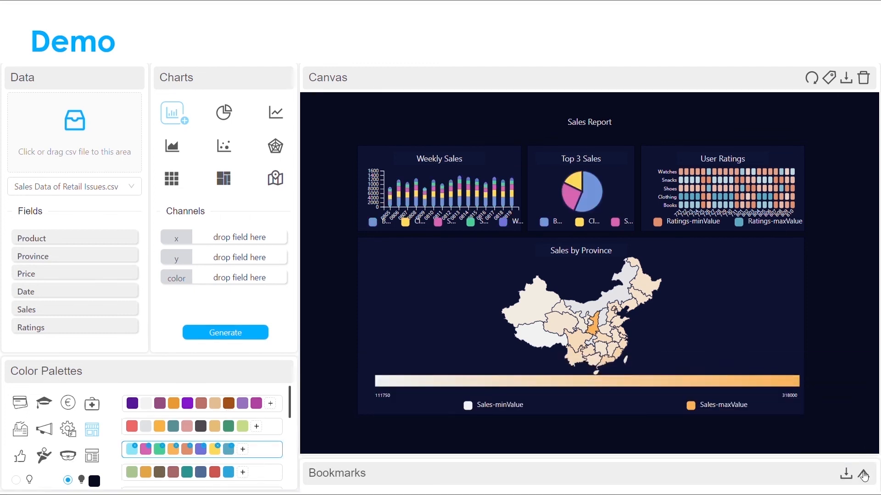